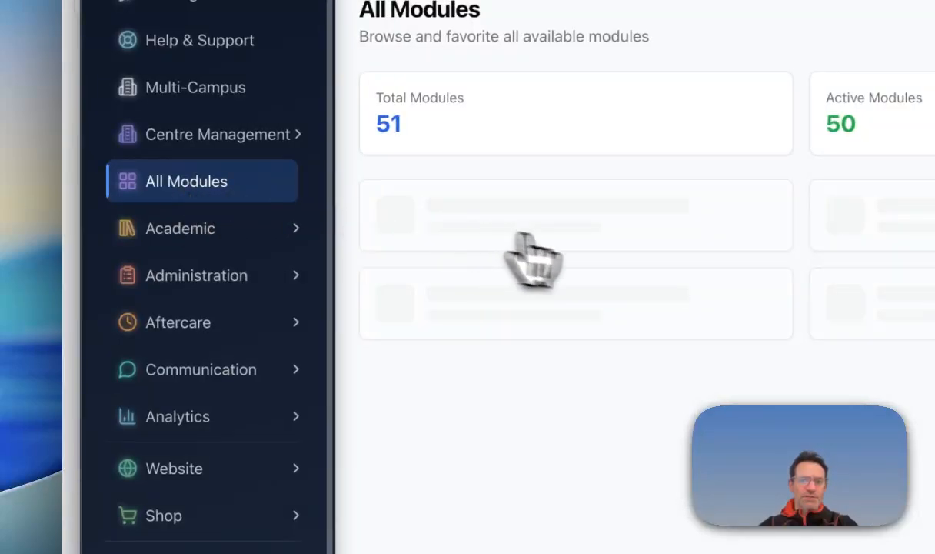
# - Find the Parent-Teacher Conferences module by searching for "pa" and open it
pyautogui.scroll(-10, 575, 361)
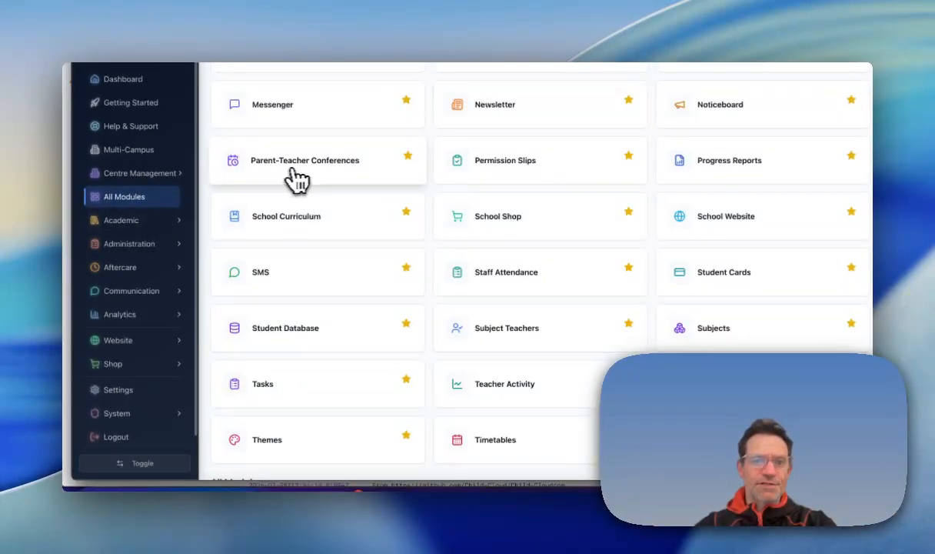
pyautogui.scroll(10, 298, 179)
pyautogui.click(443, 76)
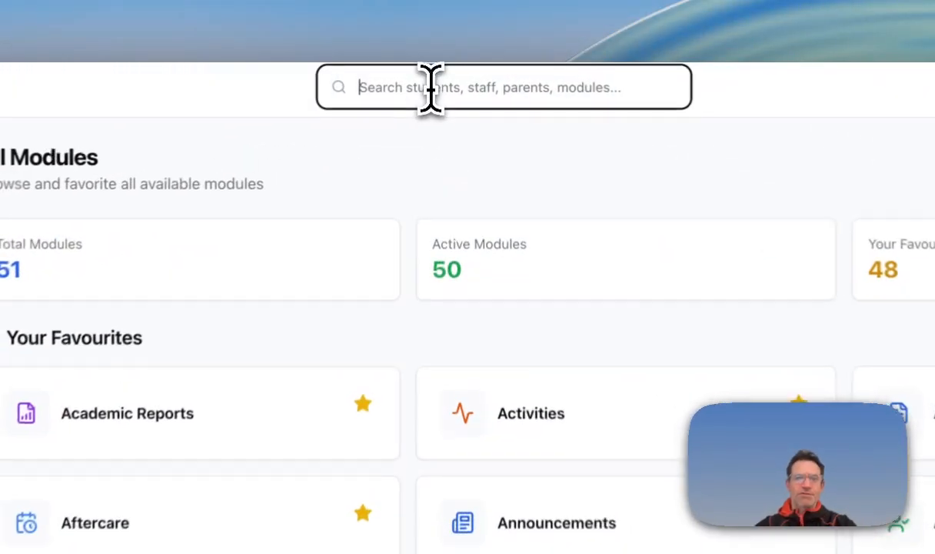
pyautogui.write('pa')
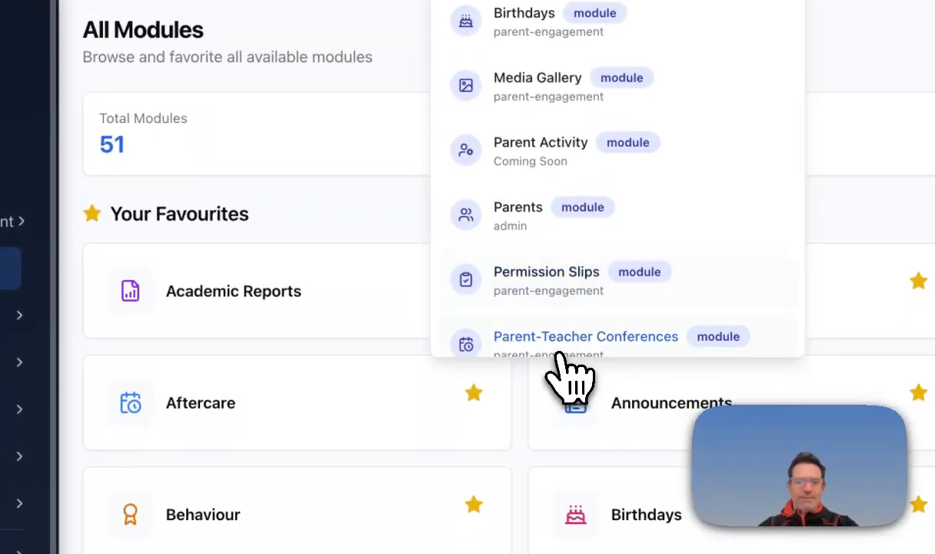
pyautogui.click(550, 343)
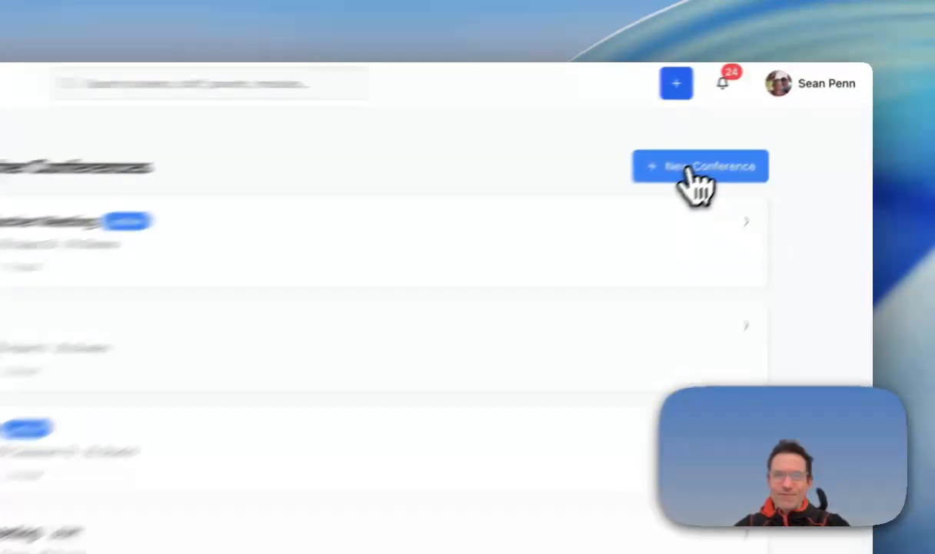
# - Start a new conference titled "Grade 2" with the description "Come meet your child's teacher"
pyautogui.click(767, 126)
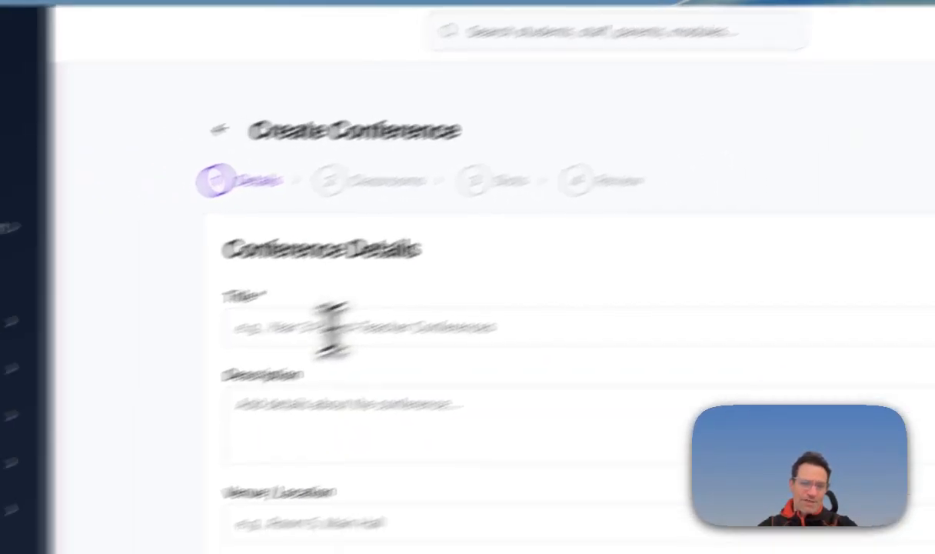
pyautogui.click(331, 326)
pyautogui.write('G')
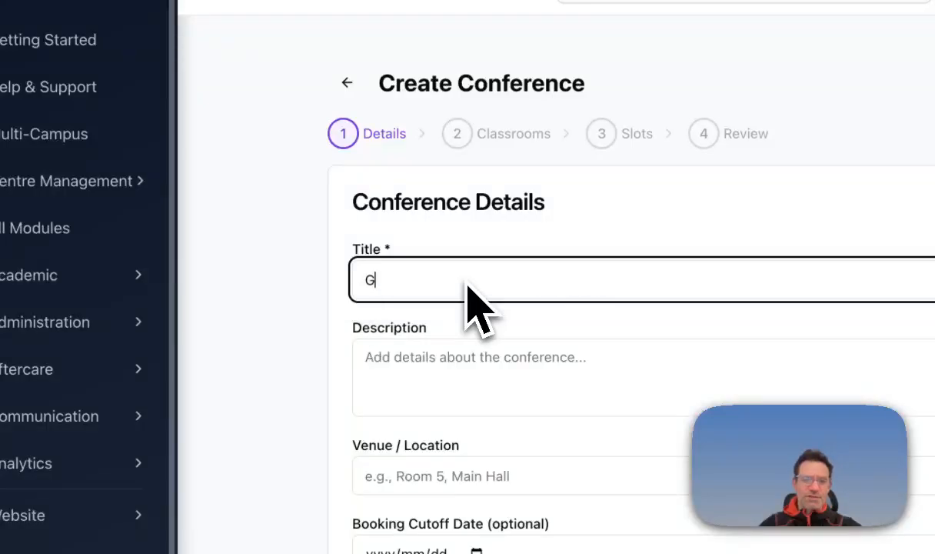
pyautogui.write('rade 2')
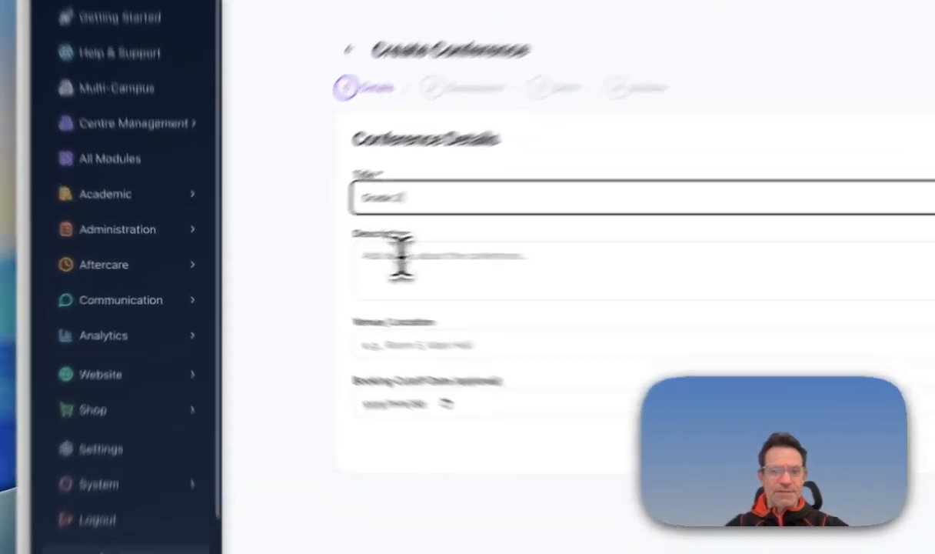
pyautogui.click(317, 265)
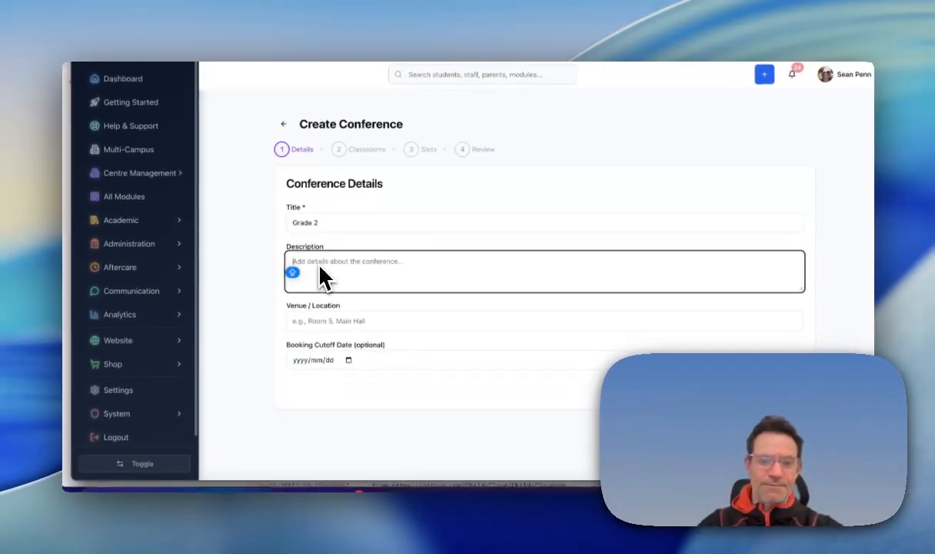
pyautogui.write('Come meet')
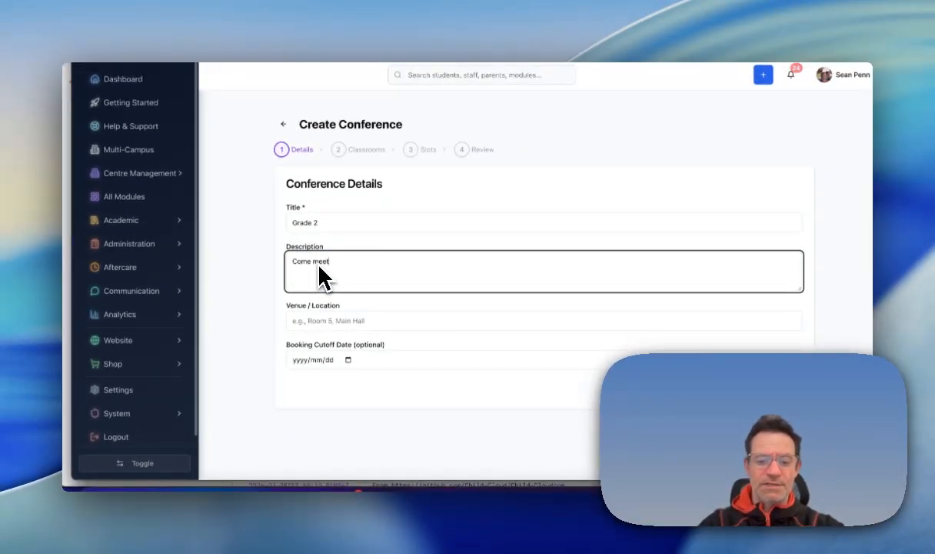
pyautogui.write(" your child's teacher")
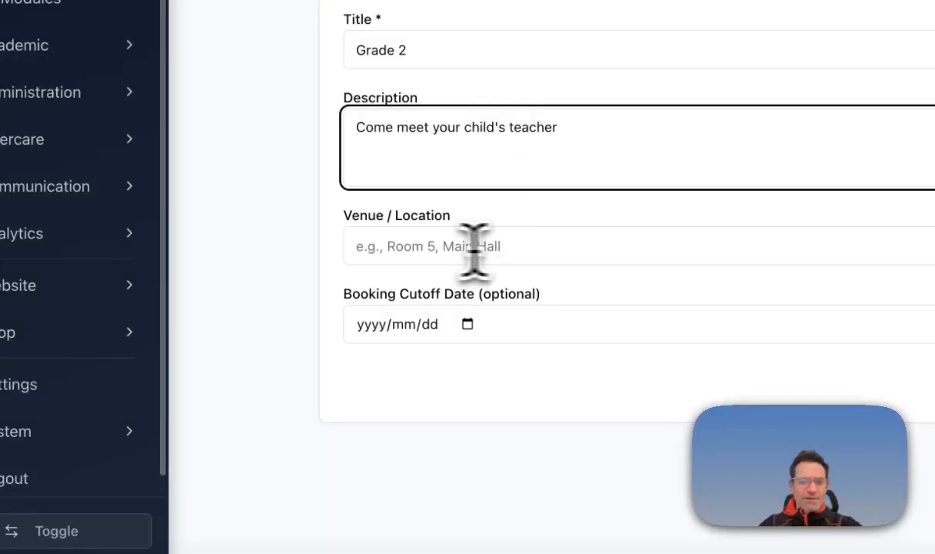
# - Set the venue to "Class 2 b" and the booking cutoff date to 2026/07/31, completing the conference details
pyautogui.click(418, 246)
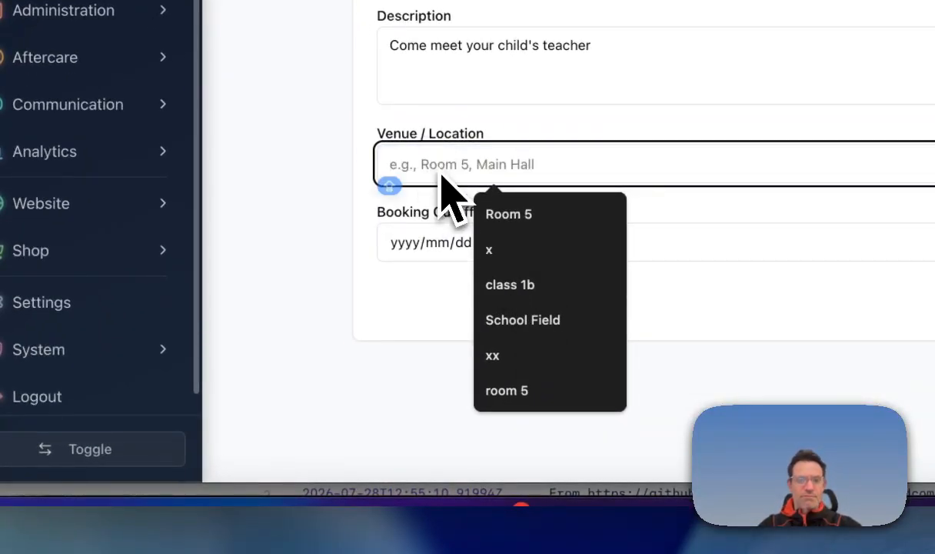
pyautogui.write('Class 2 b')
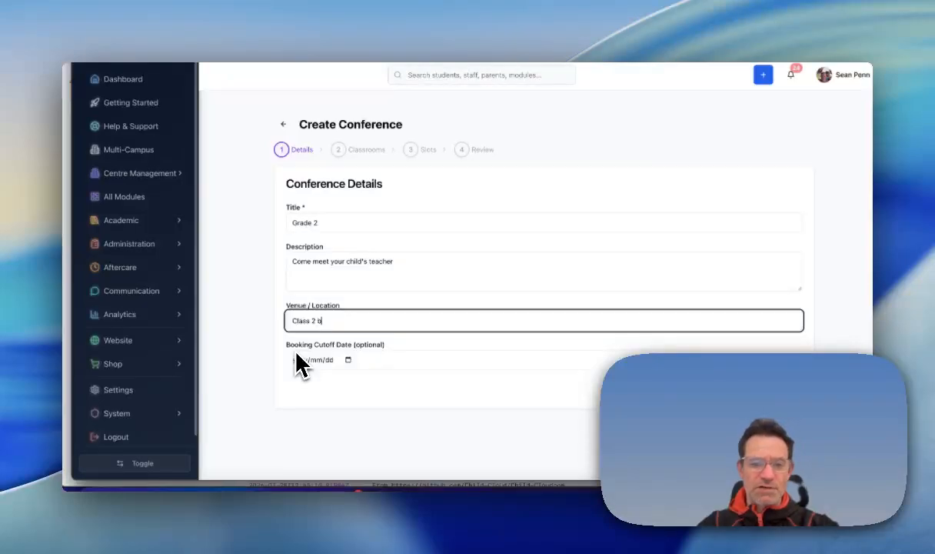
pyautogui.click(348, 360)
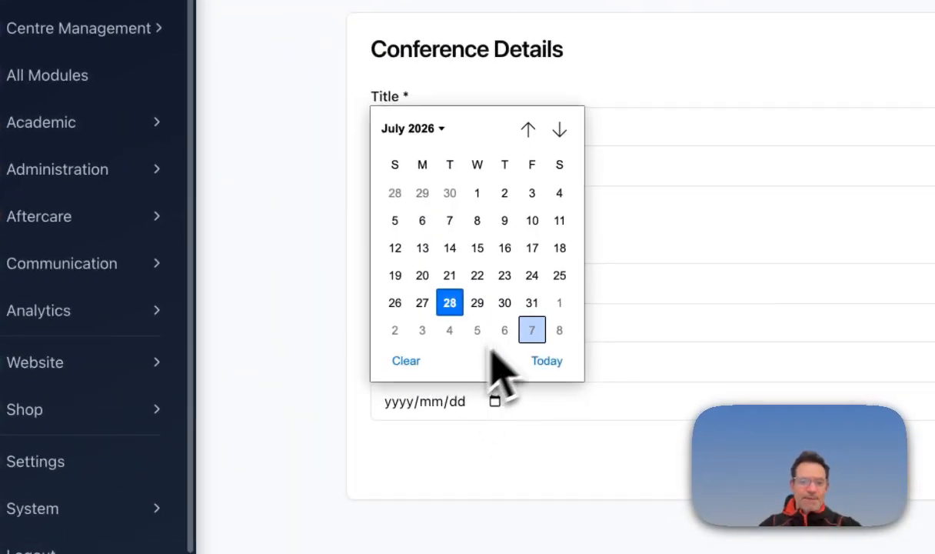
pyautogui.click(424, 330)
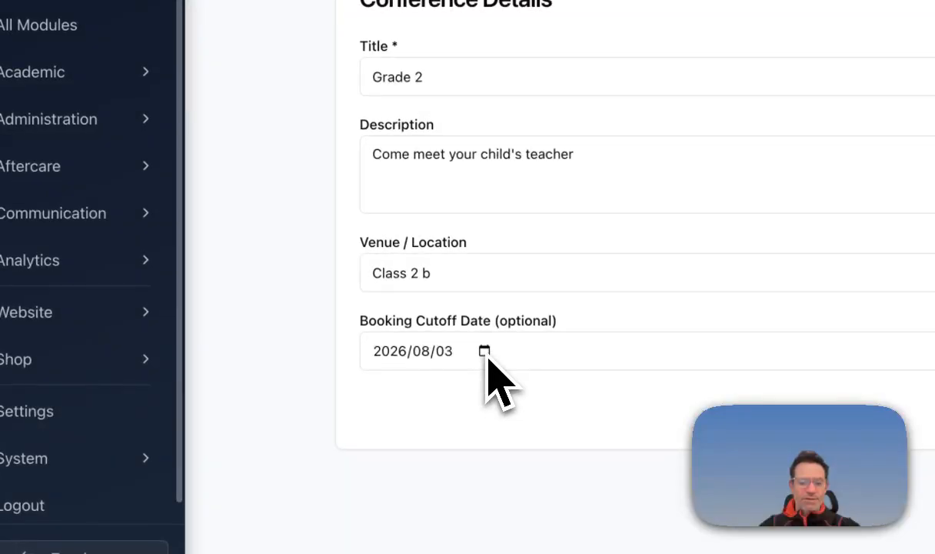
pyautogui.click(484, 353)
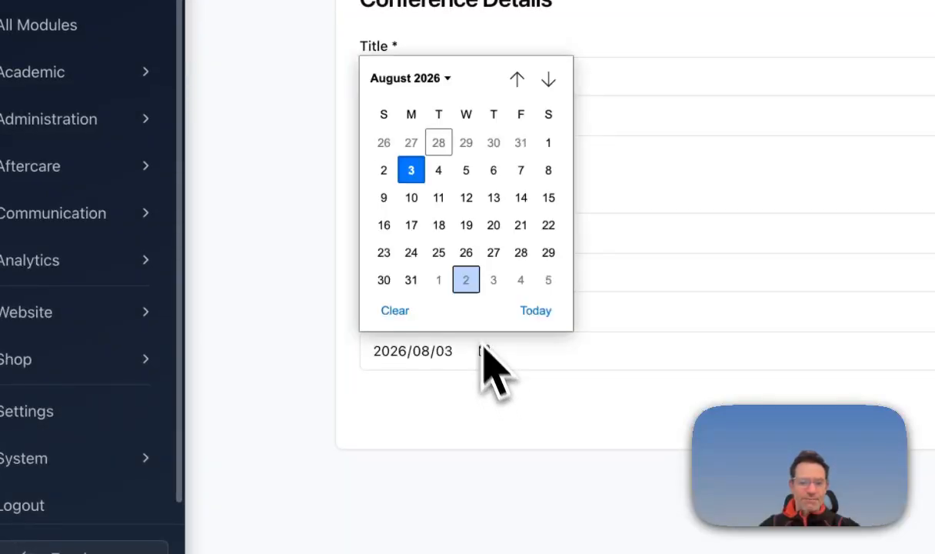
pyautogui.click(526, 151)
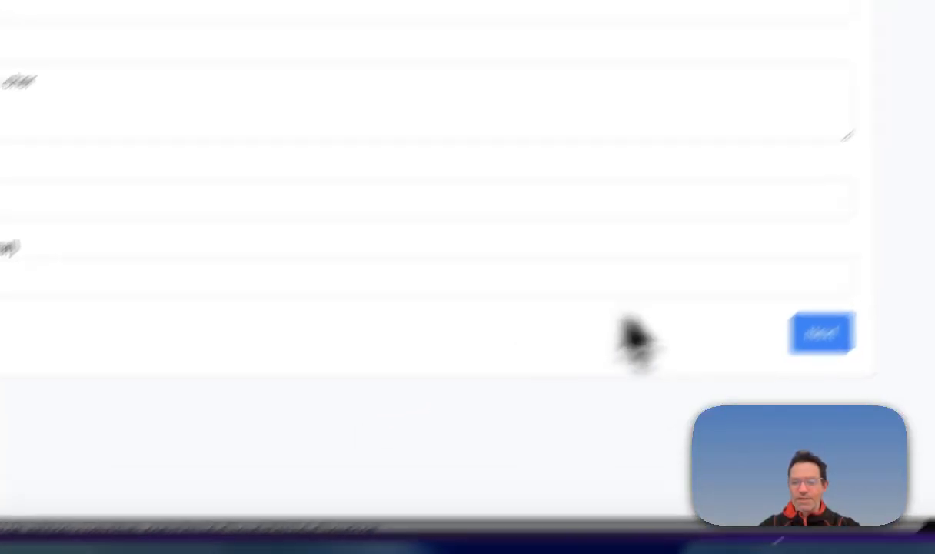
pyautogui.click(701, 544)
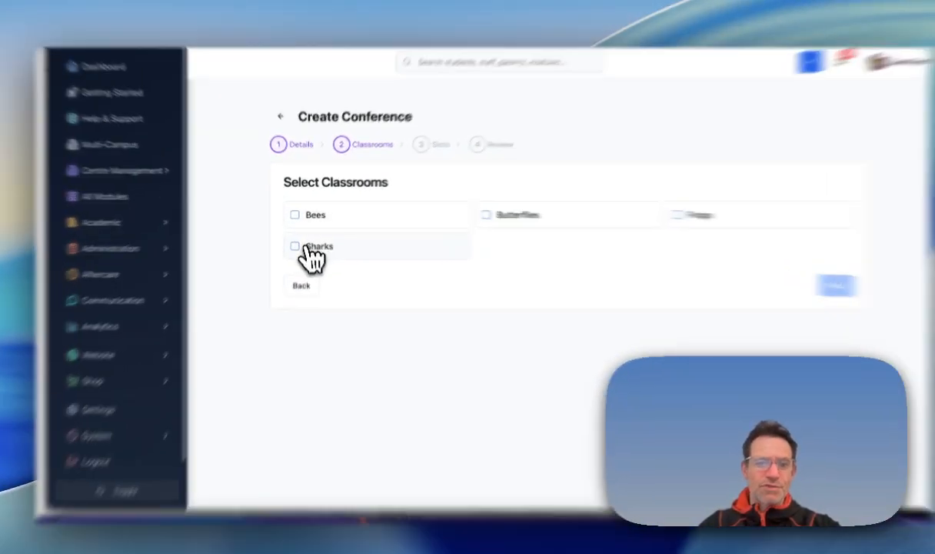
# - Select the Sharks classroom for the conference and set the time slot date to 2026/08/03
pyautogui.click(296, 242)
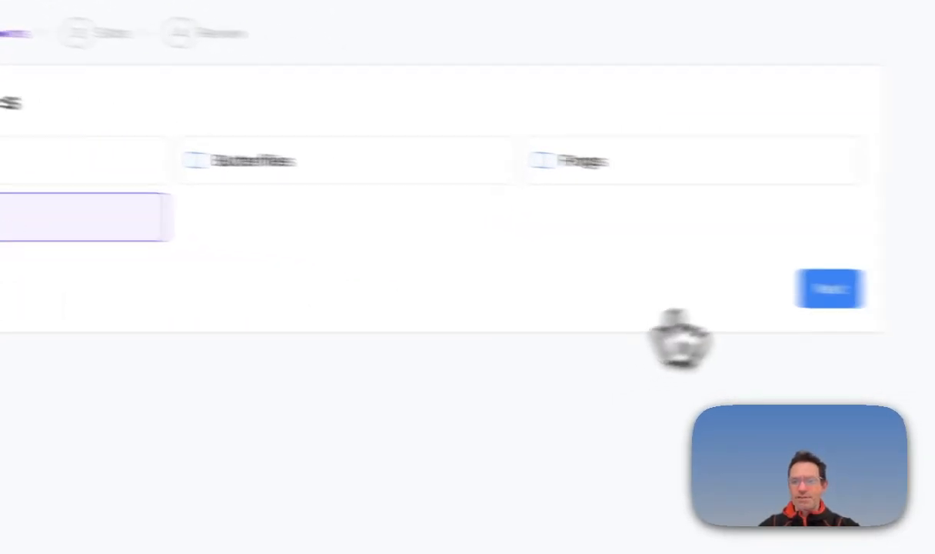
pyautogui.click(831, 288)
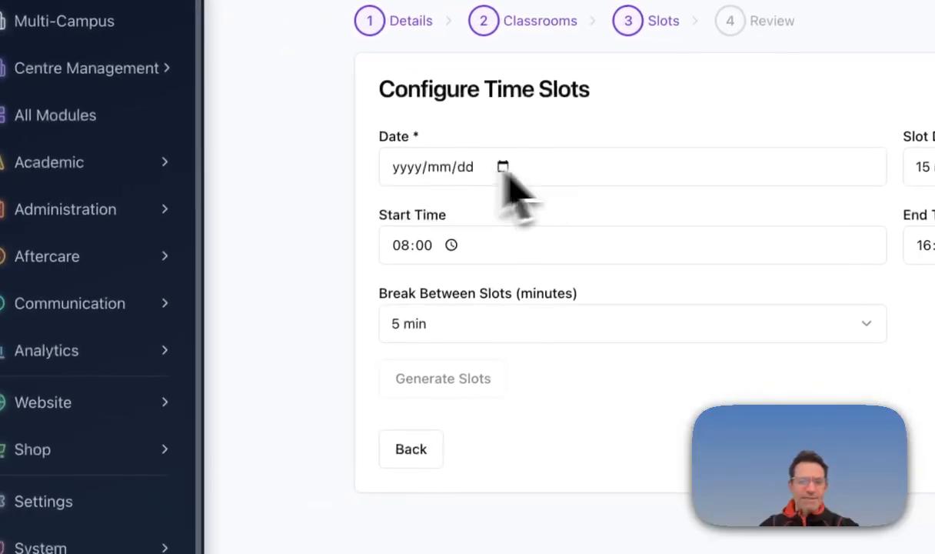
pyautogui.click(504, 173)
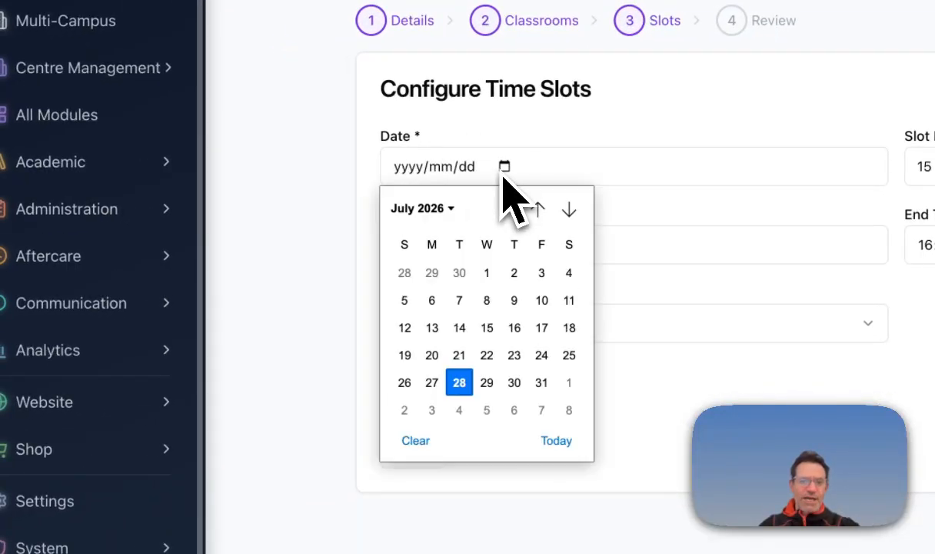
pyautogui.click(431, 410)
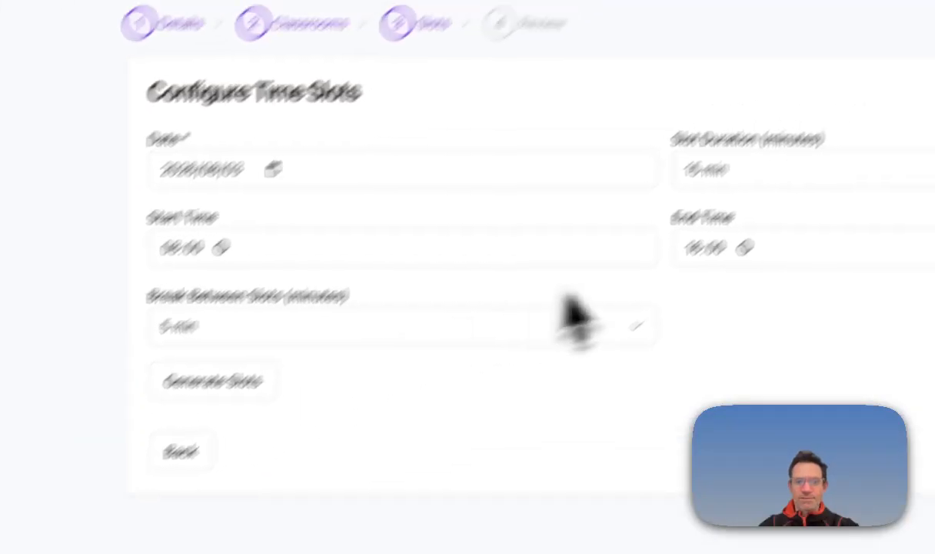
# - Set the slot duration to 10 minutes, with a start time of 16:00 and an end time of 18:00
pyautogui.click(728, 170)
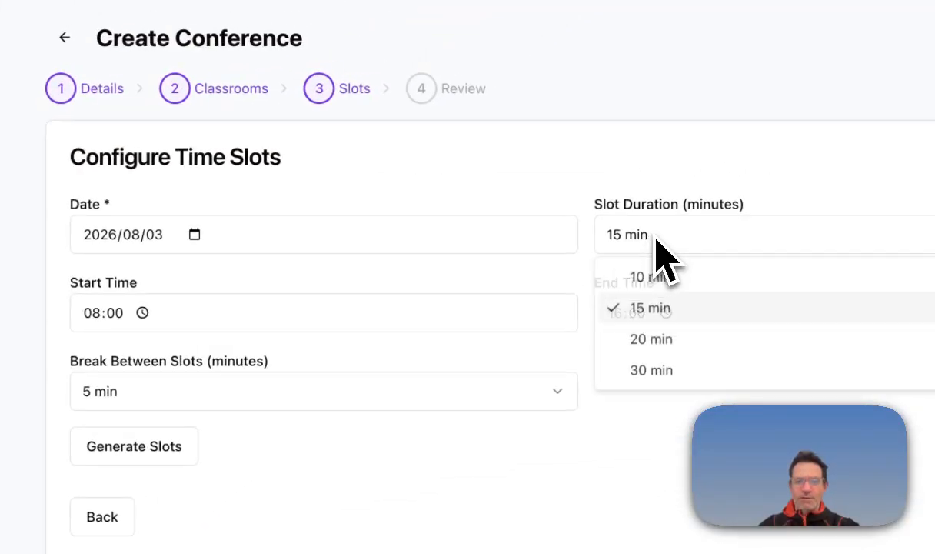
pyautogui.click(668, 291)
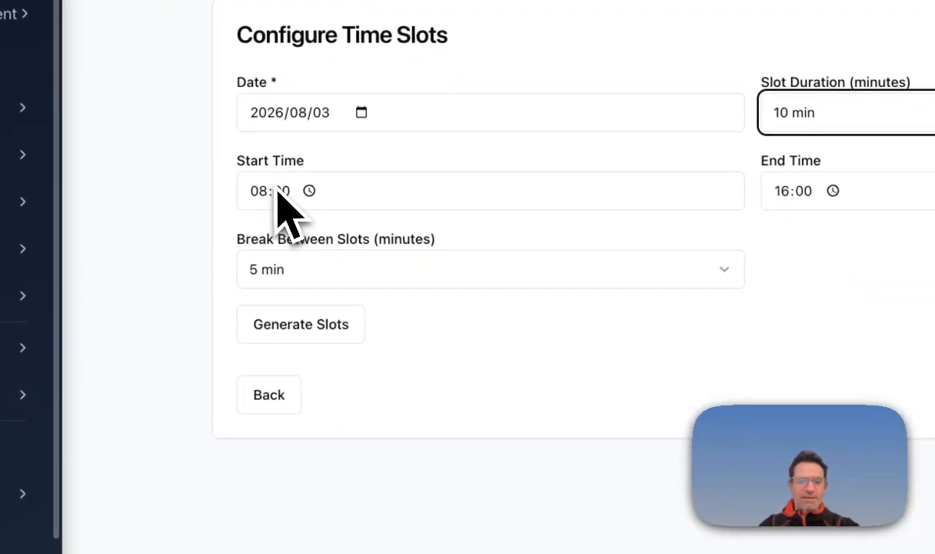
pyautogui.click(309, 188)
pyautogui.scroll(-3, 279, 384)
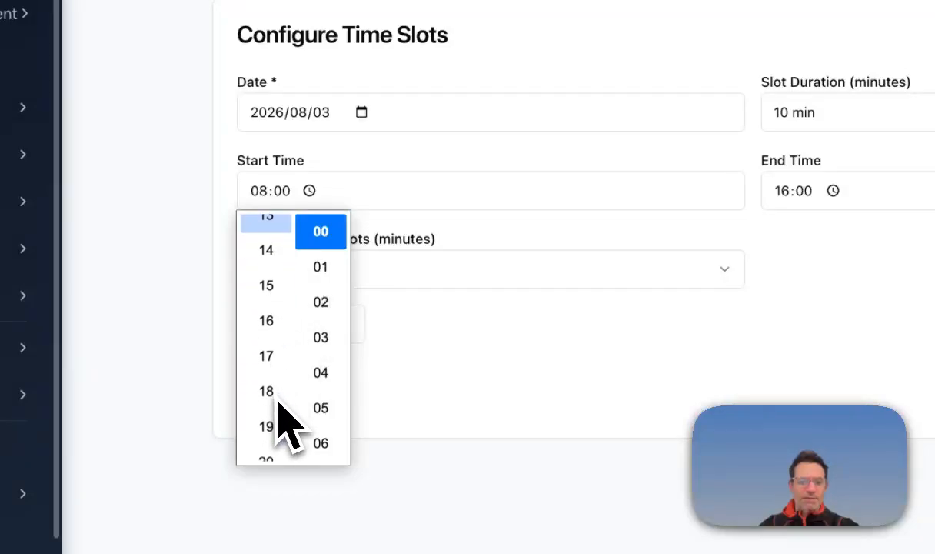
pyautogui.click(274, 327)
pyautogui.click(593, 239)
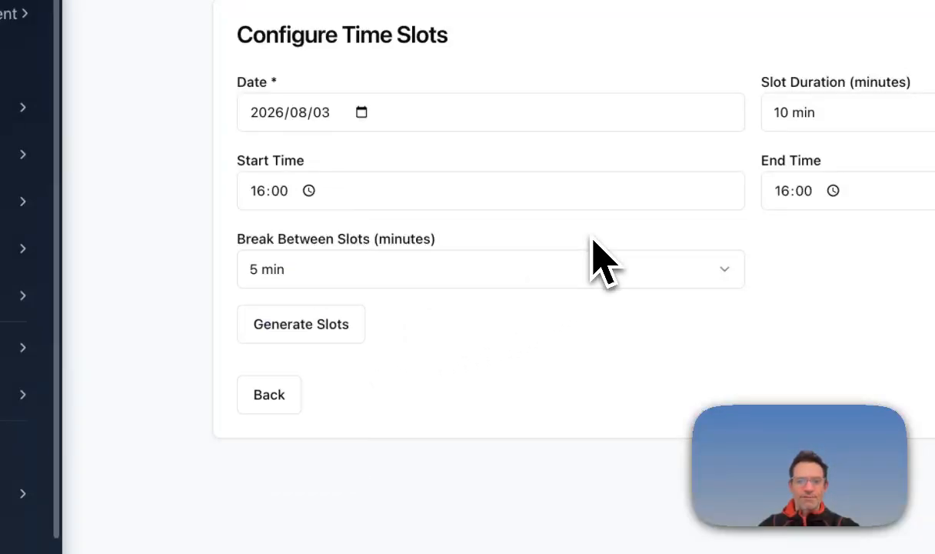
pyautogui.click(827, 200)
pyautogui.click(834, 193)
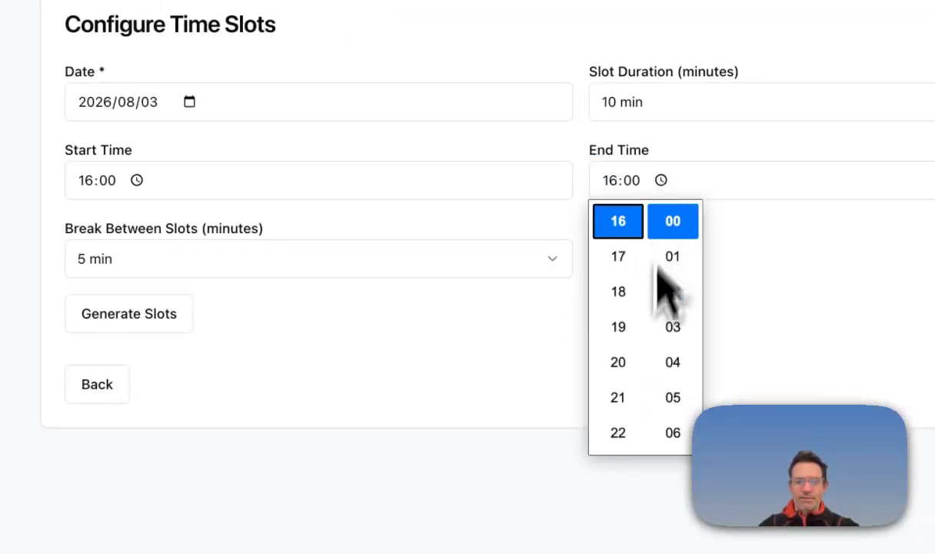
pyautogui.click(621, 292)
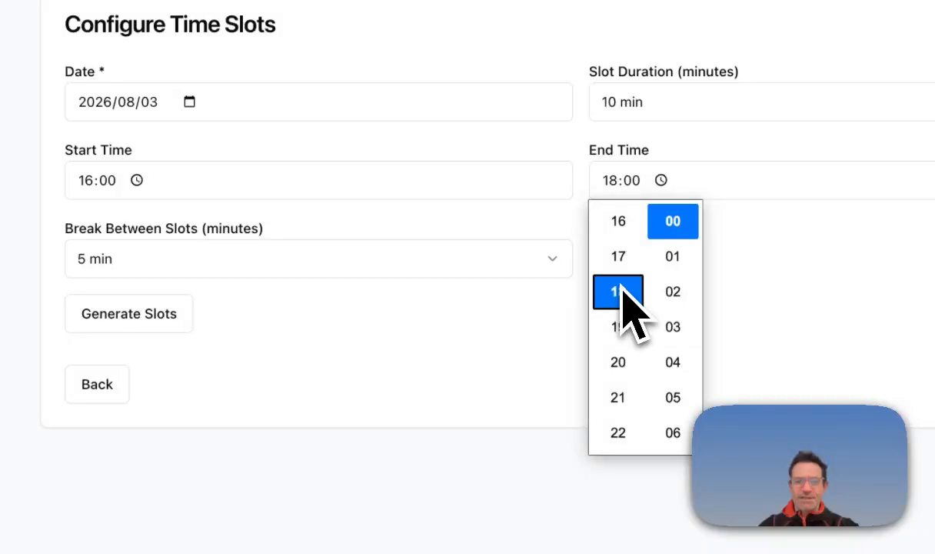
pyautogui.click(547, 397)
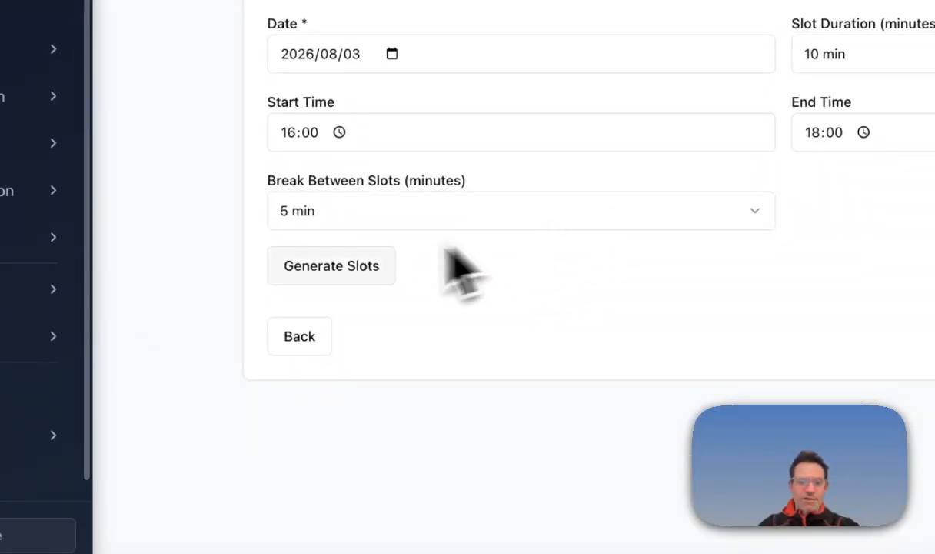
# - Generate the time slots with a 5-minute break between them and publish the conference
pyautogui.click(339, 219)
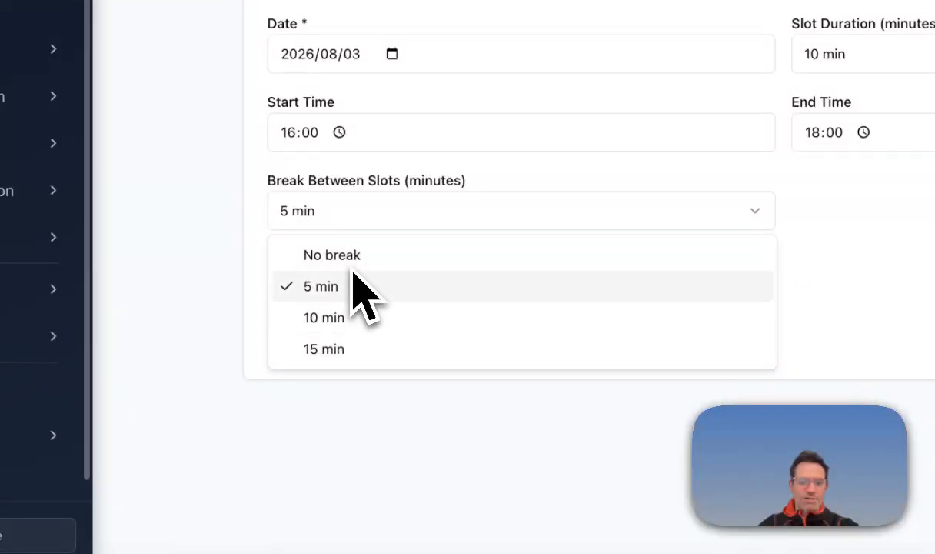
pyautogui.click(838, 311)
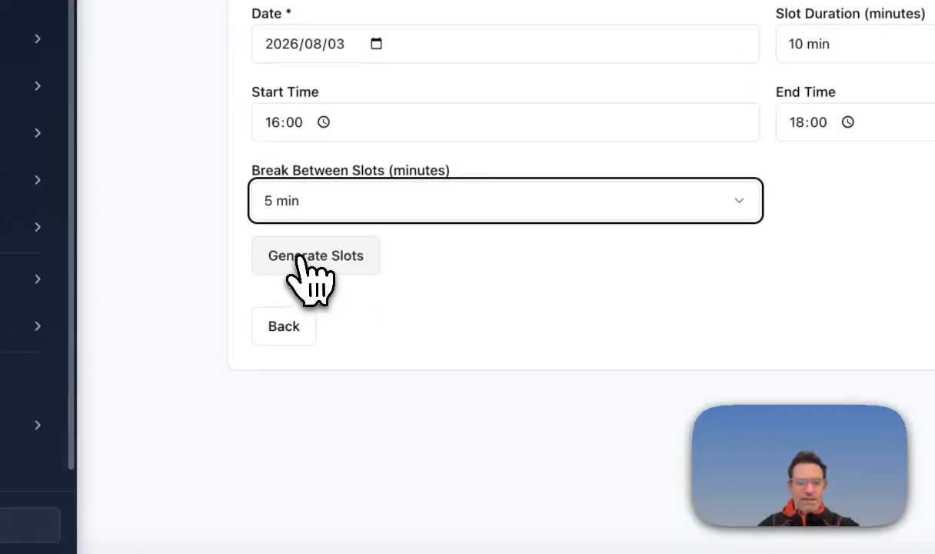
pyautogui.click(155, 271)
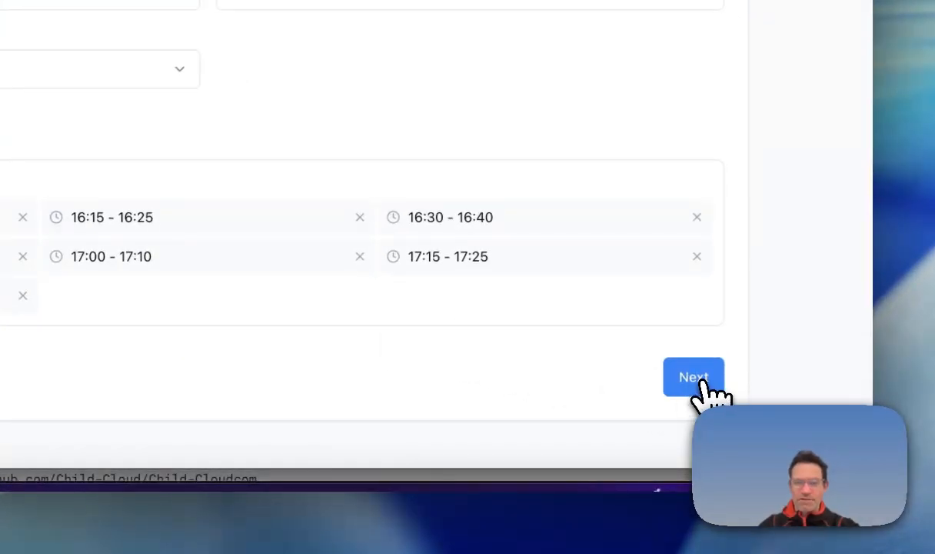
pyautogui.click(696, 379)
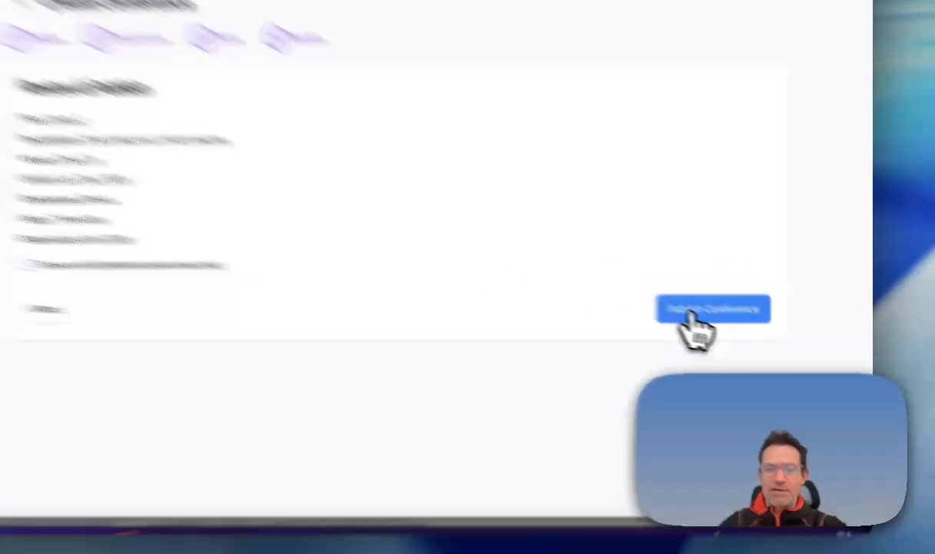
pyautogui.click(758, 338)
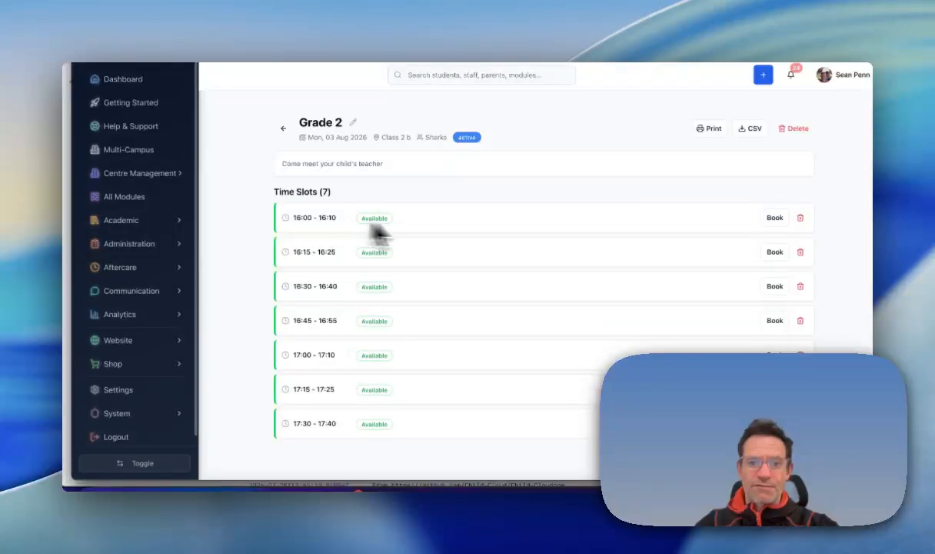
# - Block the 16:00 - 16:10 time slot of the Grade 2 conference as a break
pyautogui.click(774, 218)
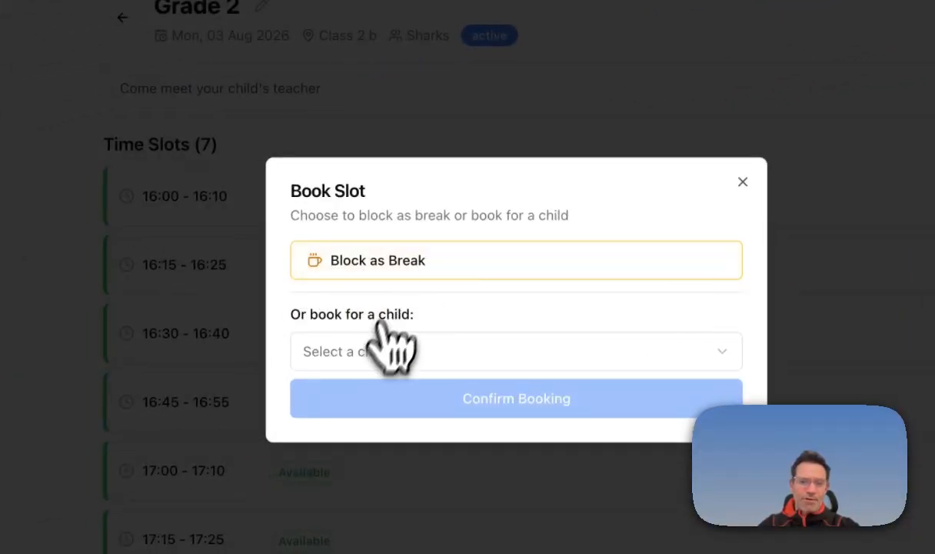
pyautogui.click(416, 286)
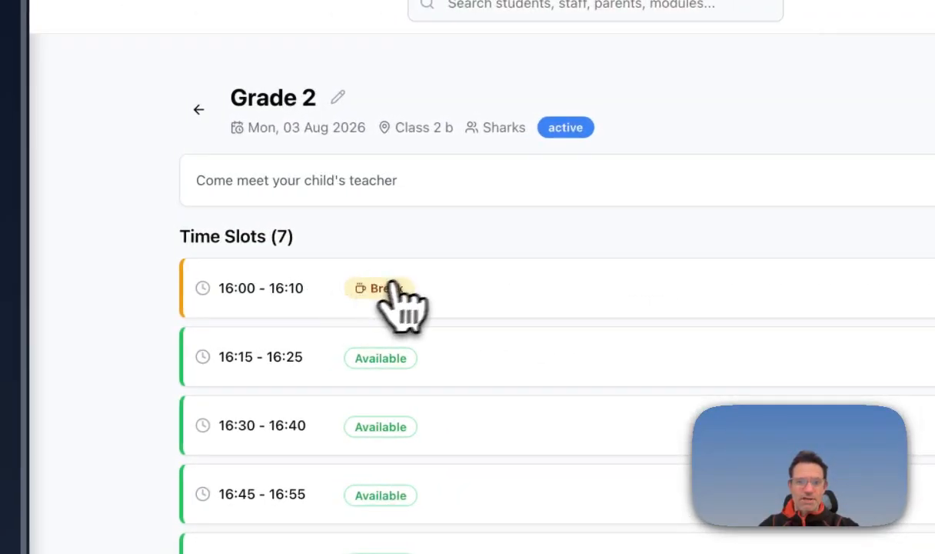
# - Unblock the 16:00 - 16:10 time slot of the Grade 2 conference and confirm the action
pyautogui.click(713, 286)
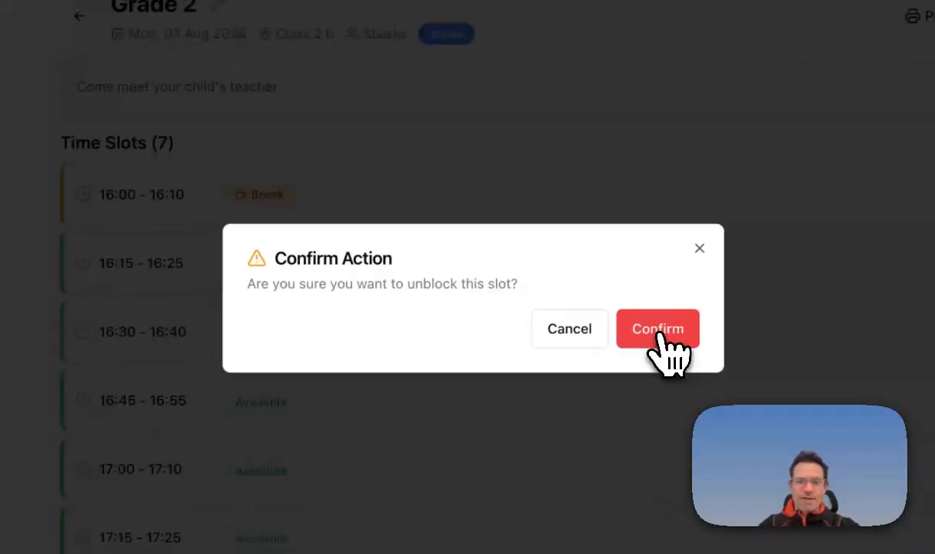
pyautogui.click(657, 329)
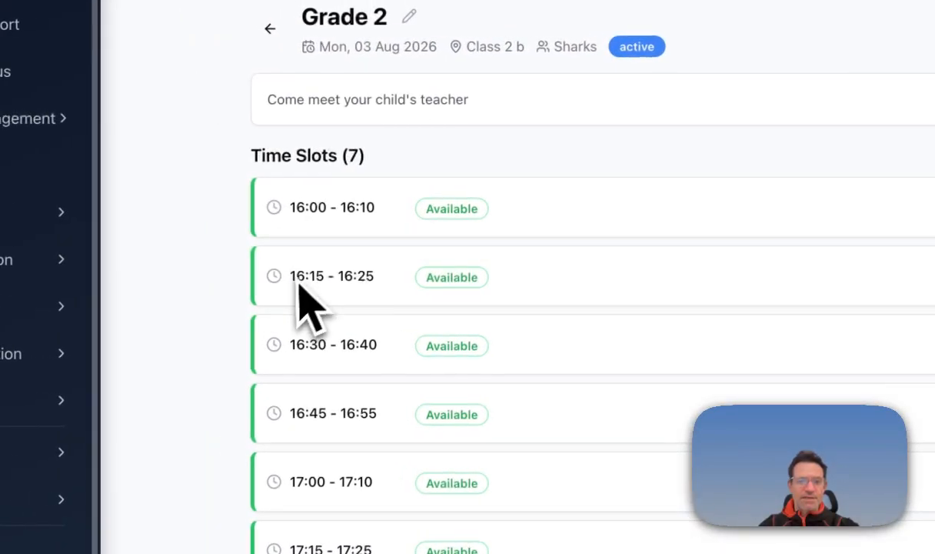
# - Book the 16:15 - 16:25 time slot for a child from the Sharks class and confirm the booking
pyautogui.click(712, 267)
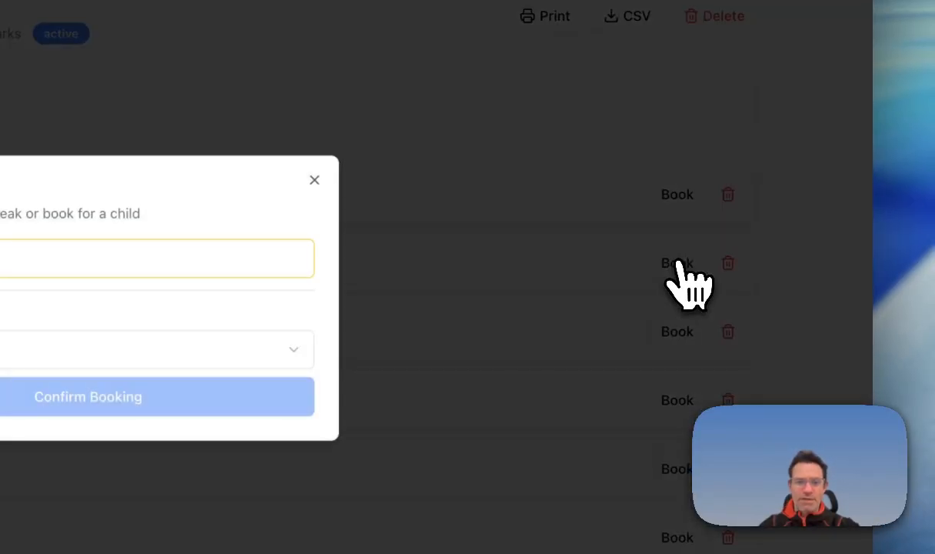
pyautogui.click(392, 387)
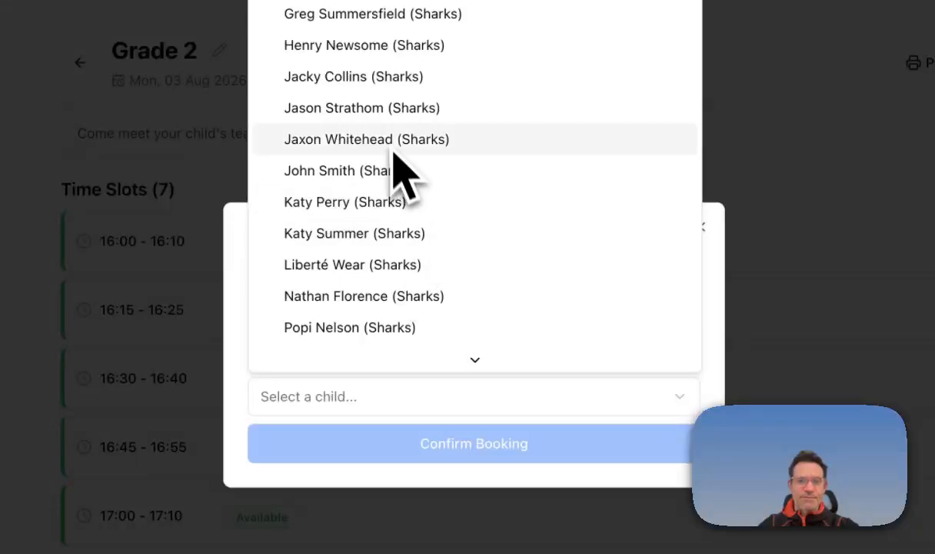
pyautogui.scroll(-2, 384, 204)
pyautogui.scroll(-3, 382, 211)
pyautogui.click(326, 184)
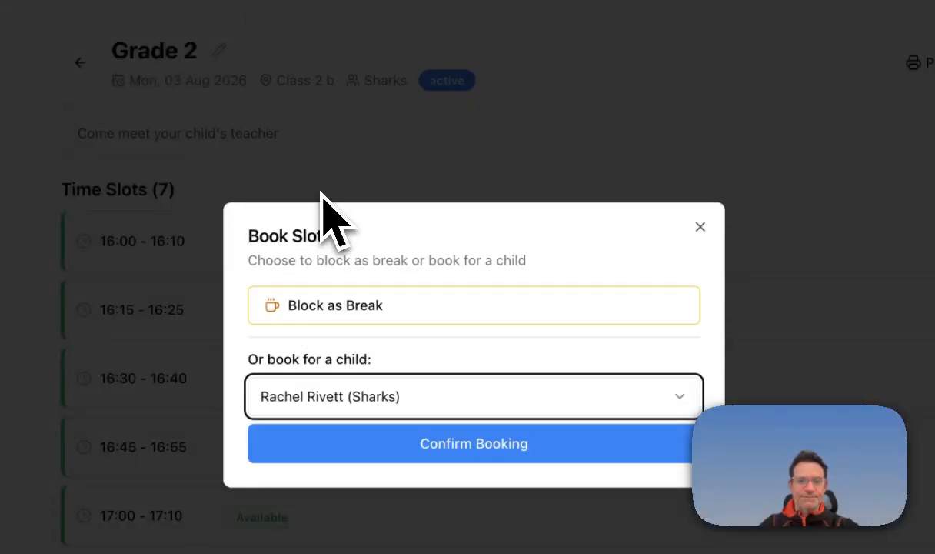
pyautogui.click(345, 402)
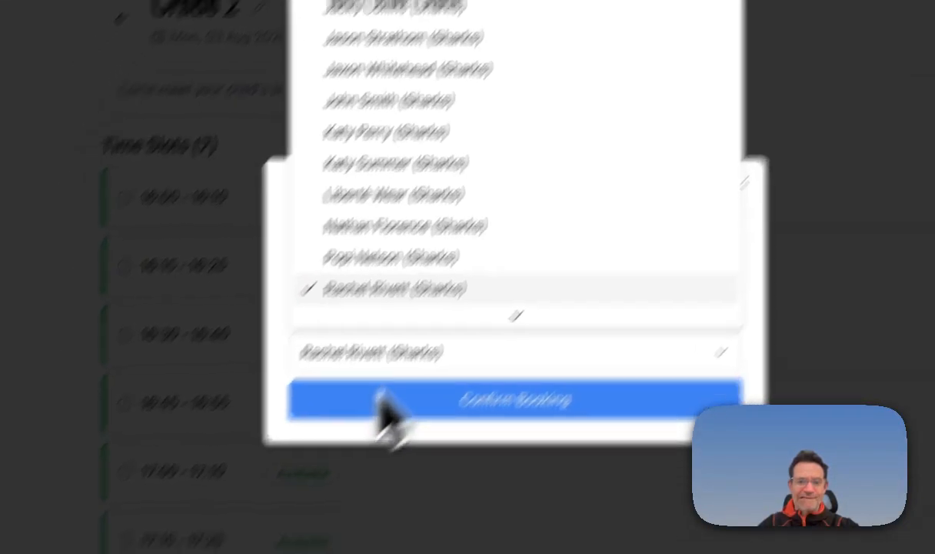
pyautogui.click(339, 441)
pyautogui.click(487, 286)
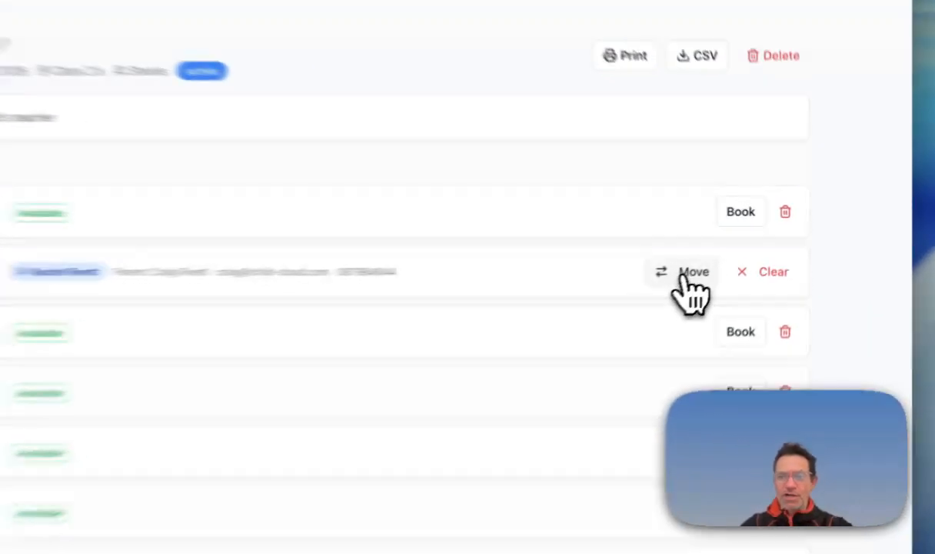
# - Move the child's booking from the 16:15 - 16:25 slot to the available 16:30 - 16:40 slot
pyautogui.click(743, 251)
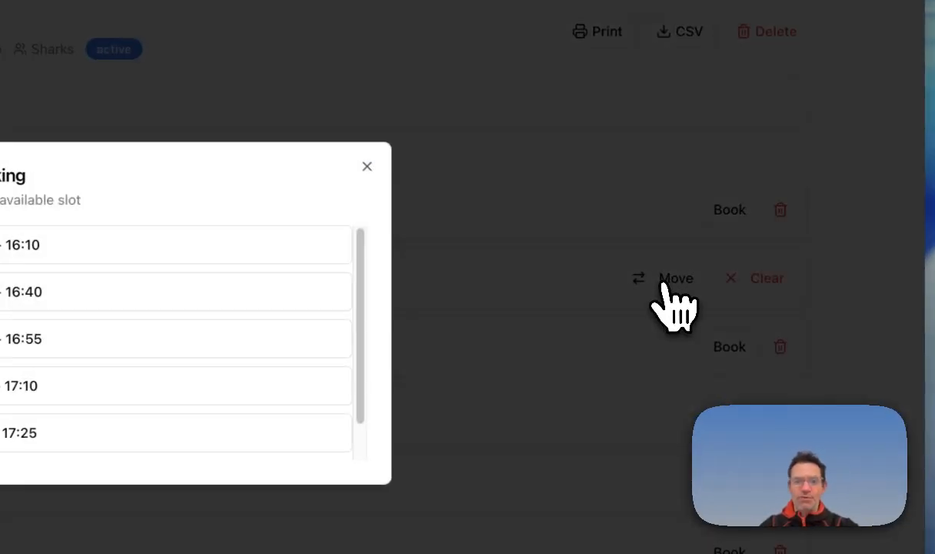
pyautogui.click(336, 282)
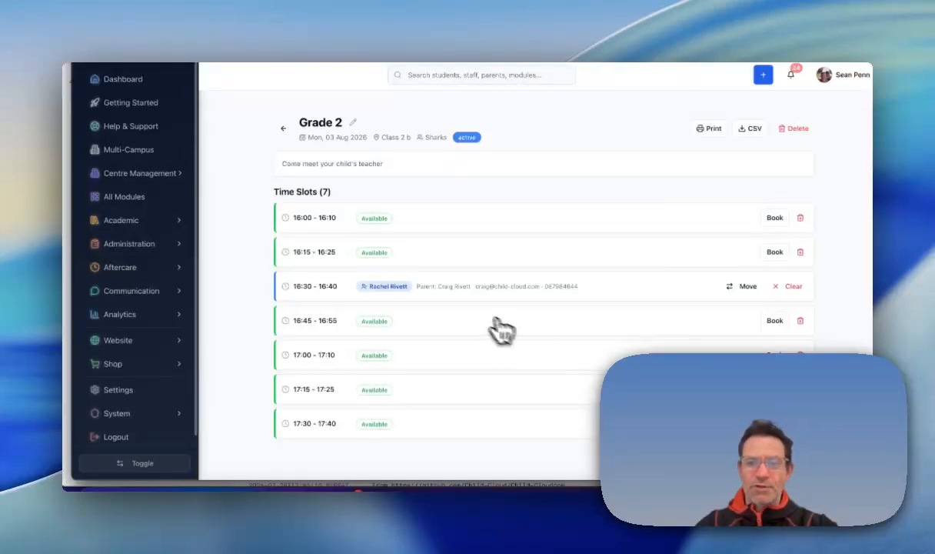
# - Preview the printout of the Grade 2 conference time slots, and leave the preview without printing
pyautogui.click(708, 129)
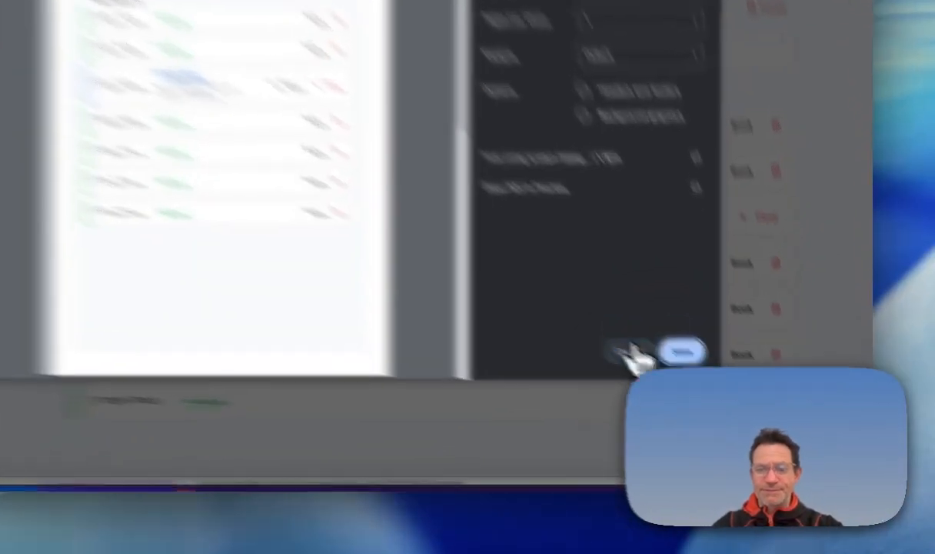
pyautogui.click(632, 350)
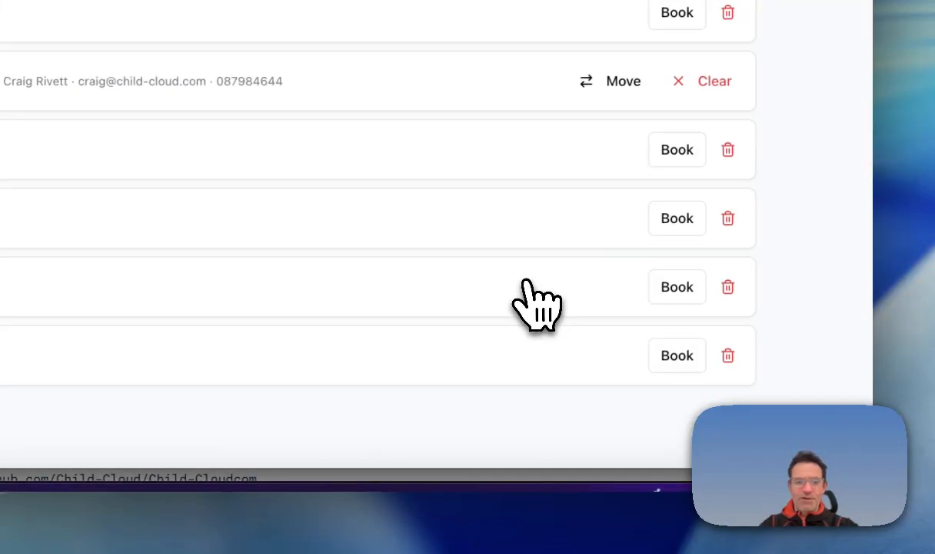